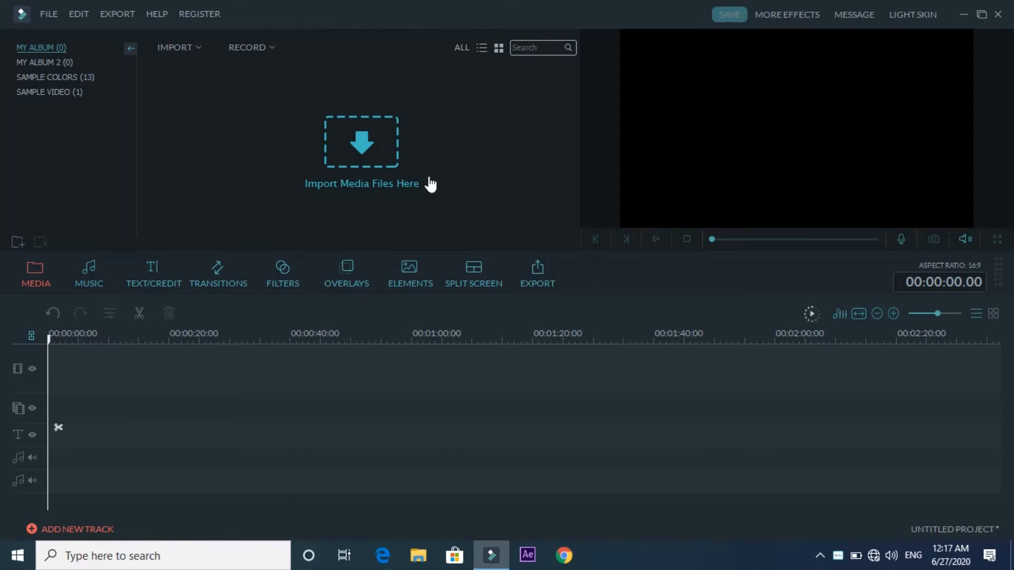
- Import the OB-GYN video, anniversary music, logo reveal and Urdu text image into My Album
click(368, 151)
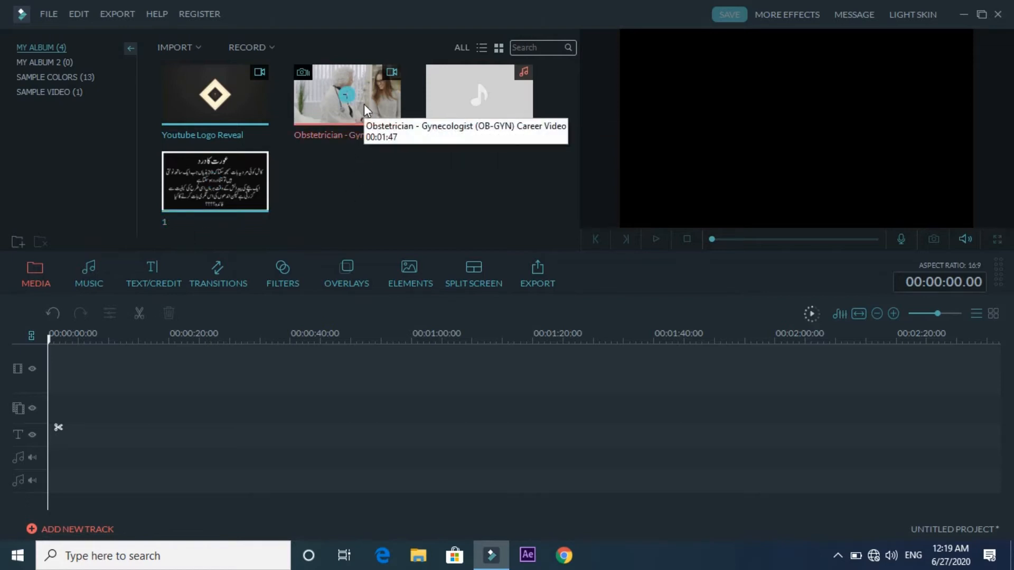
- Place the OB-GYN career video at the main track's start and the anniversary music on an audio track
drag(363, 103, 144, 362)
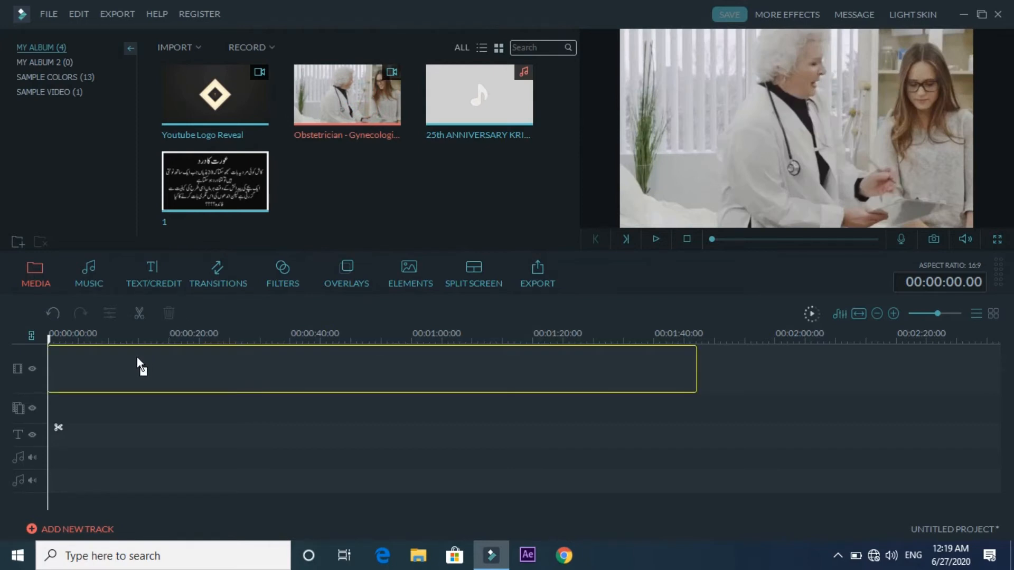
drag(138, 356, 55, 389)
drag(53, 379, 53, 379)
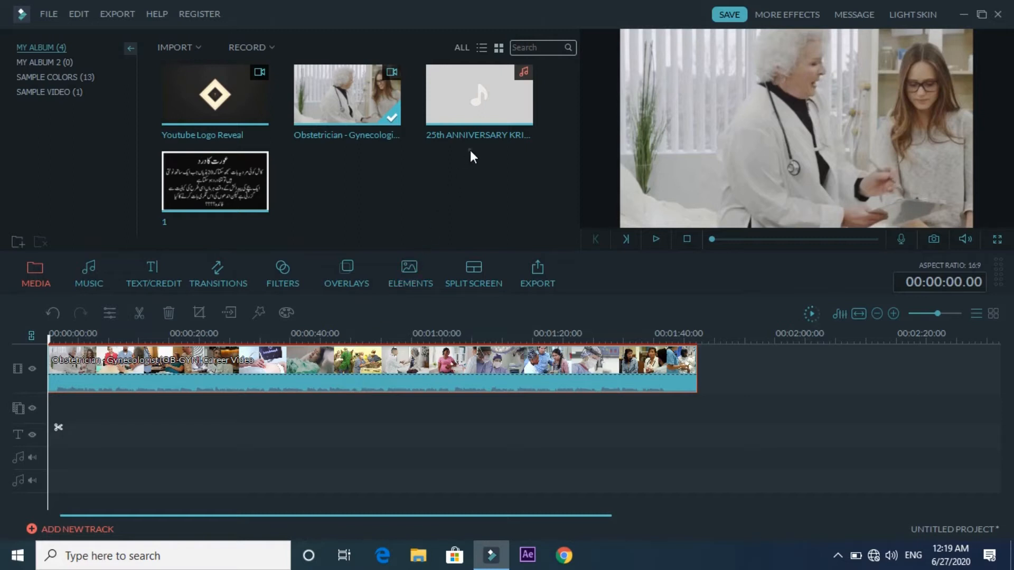
mouse_move(479, 102)
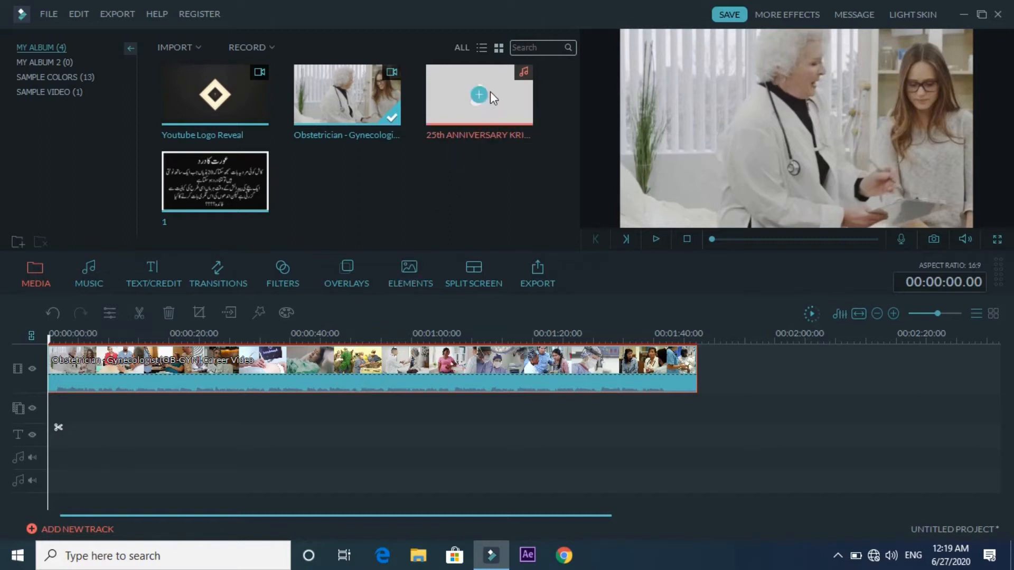
drag(491, 96, 50, 455)
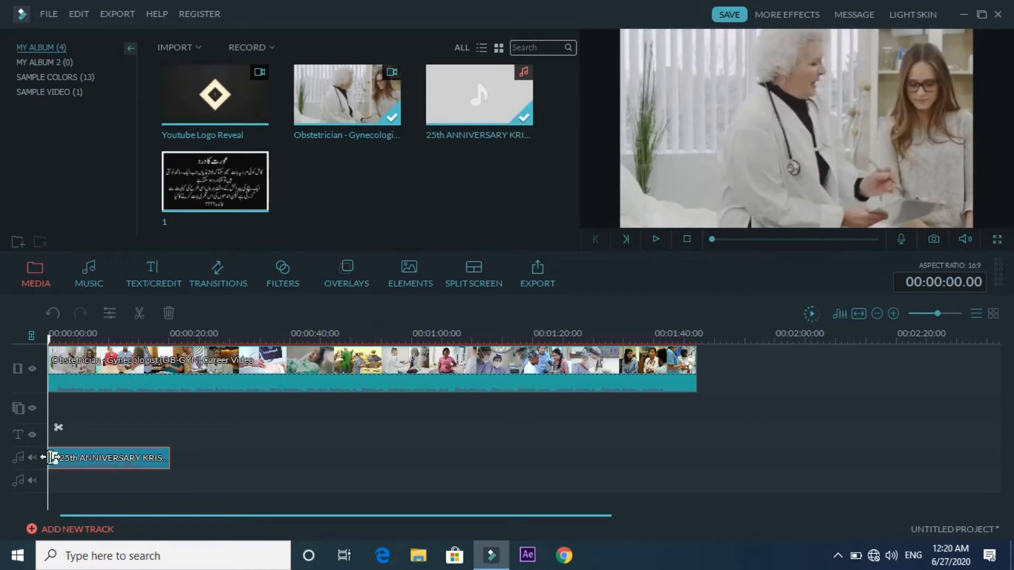
- Keep the 25th ANNIVERSARY music clip at the start of the first audio track under the video
mouse_move(232, 179)
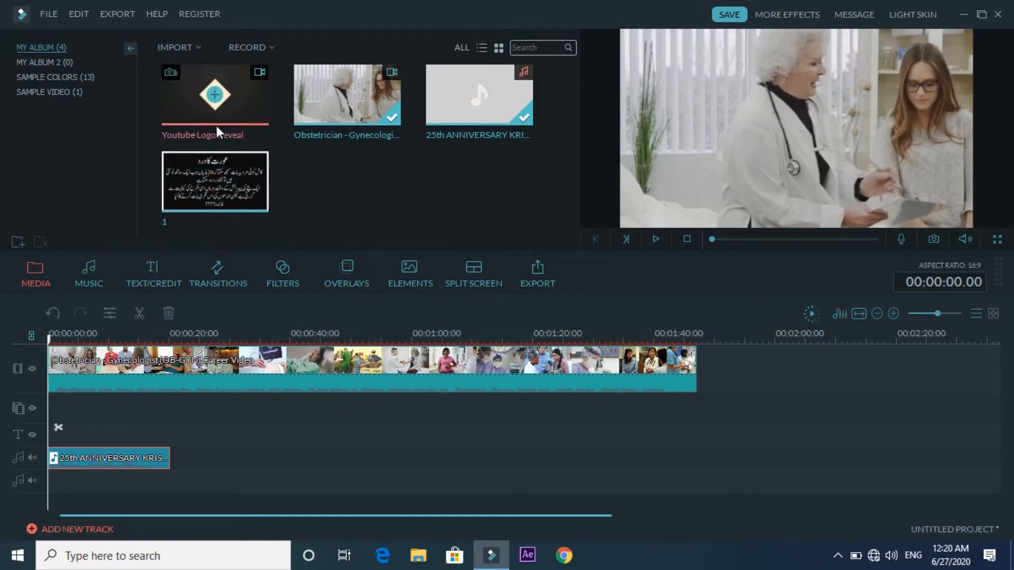
- Overlay the Urdu text image at 0:00 on the picture-in-picture track, then deselect all clips
drag(235, 192, 52, 411)
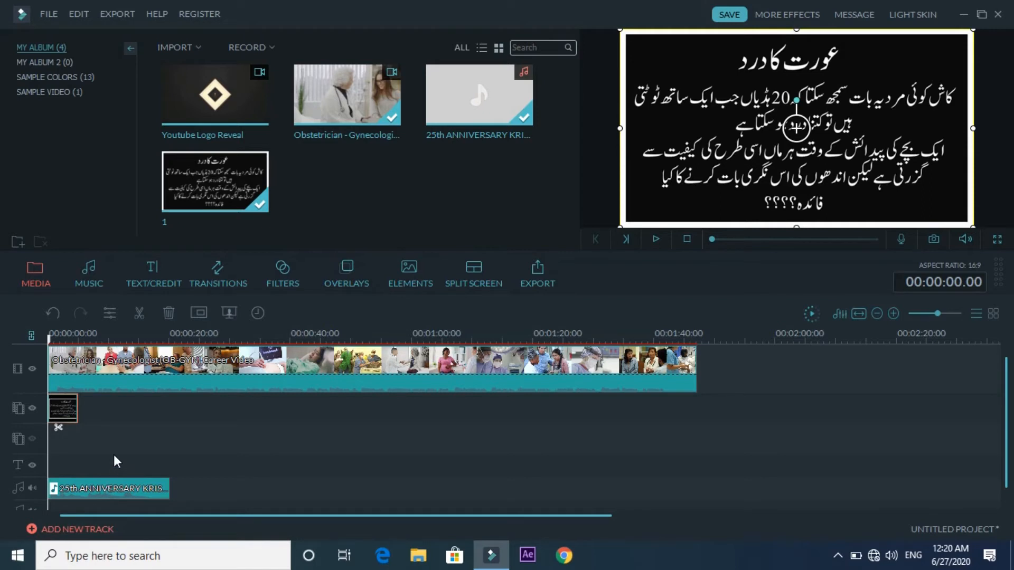
click(115, 373)
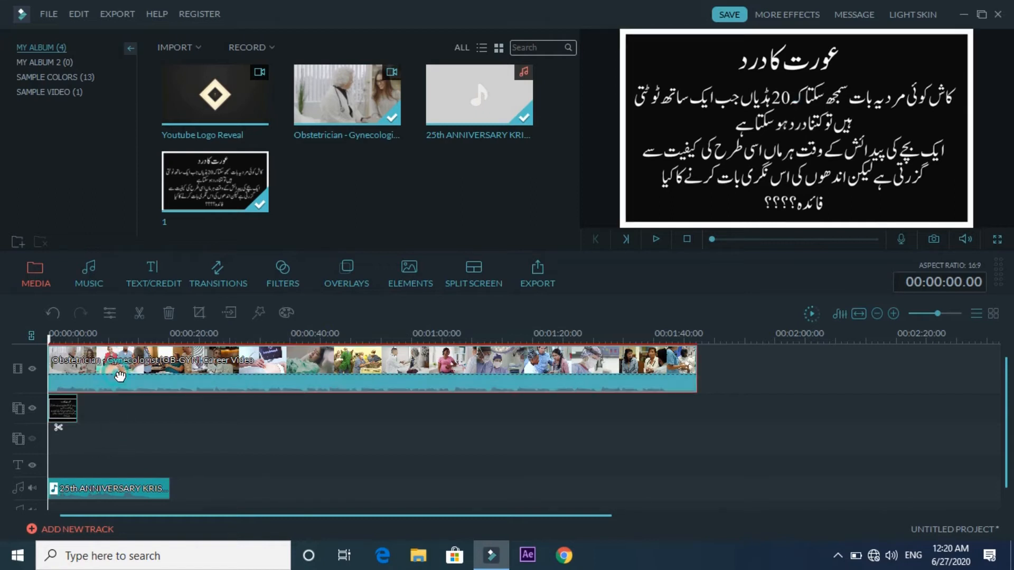
click(64, 410)
click(63, 488)
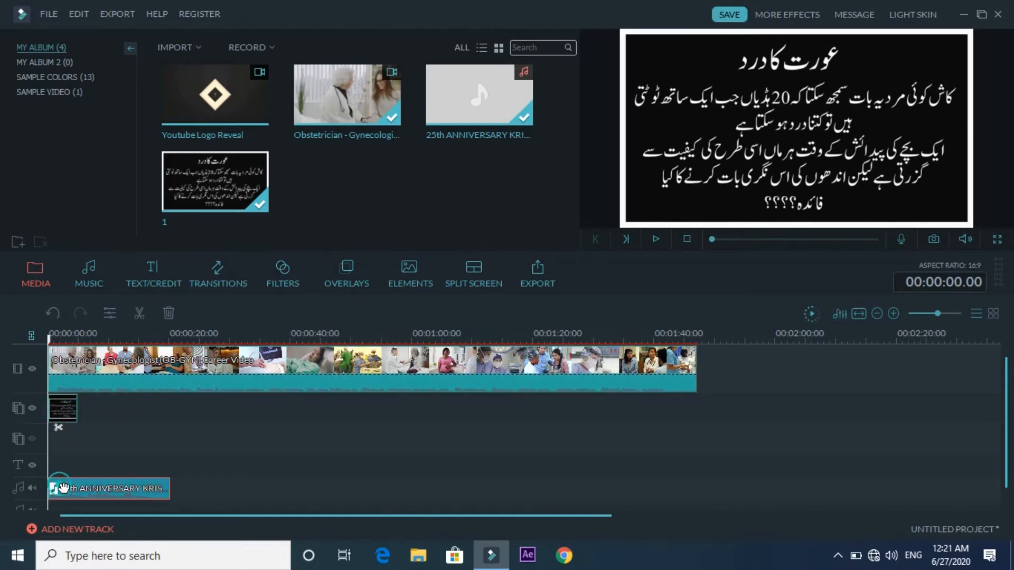
click(125, 442)
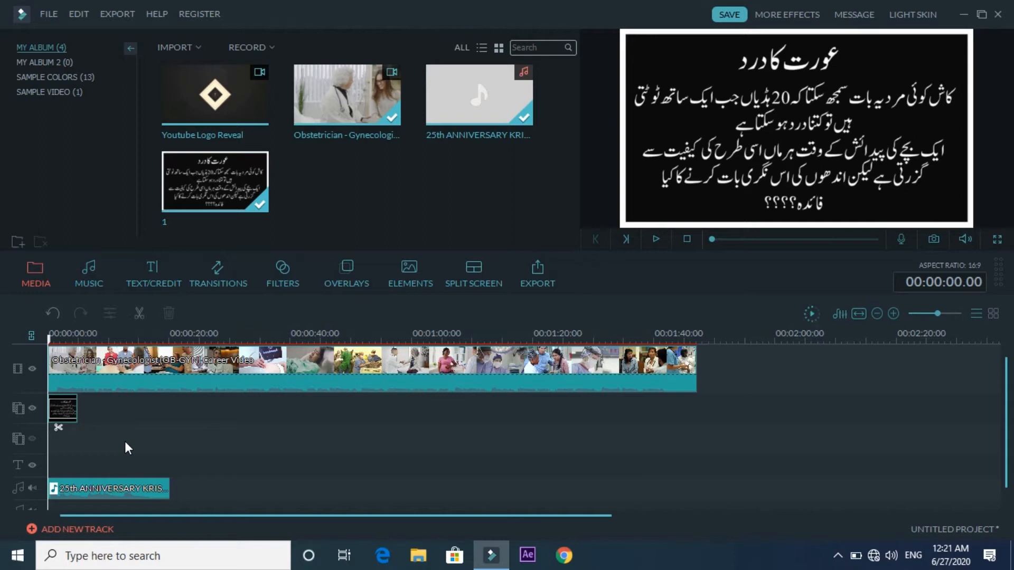
key(space)
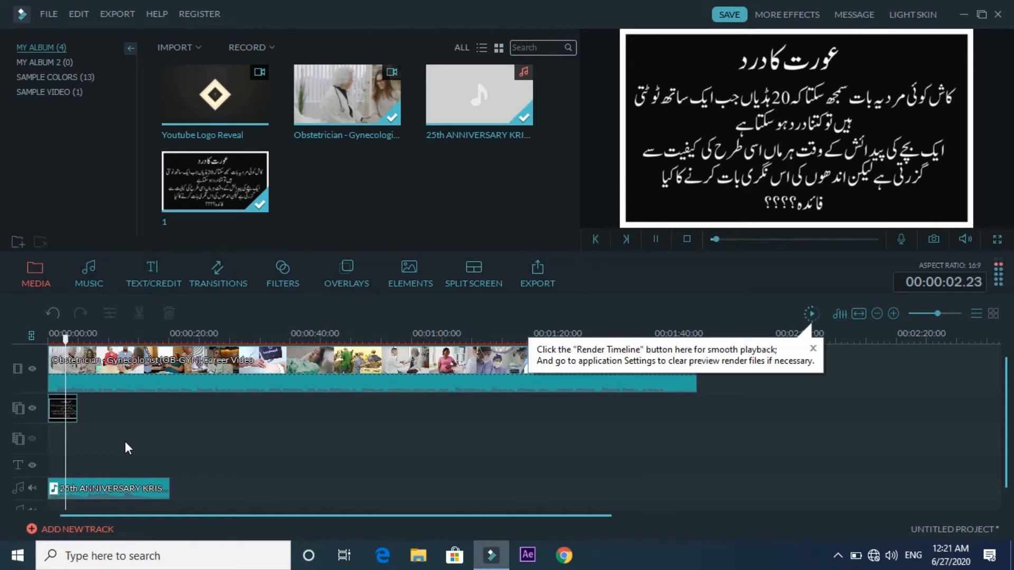
key(space)
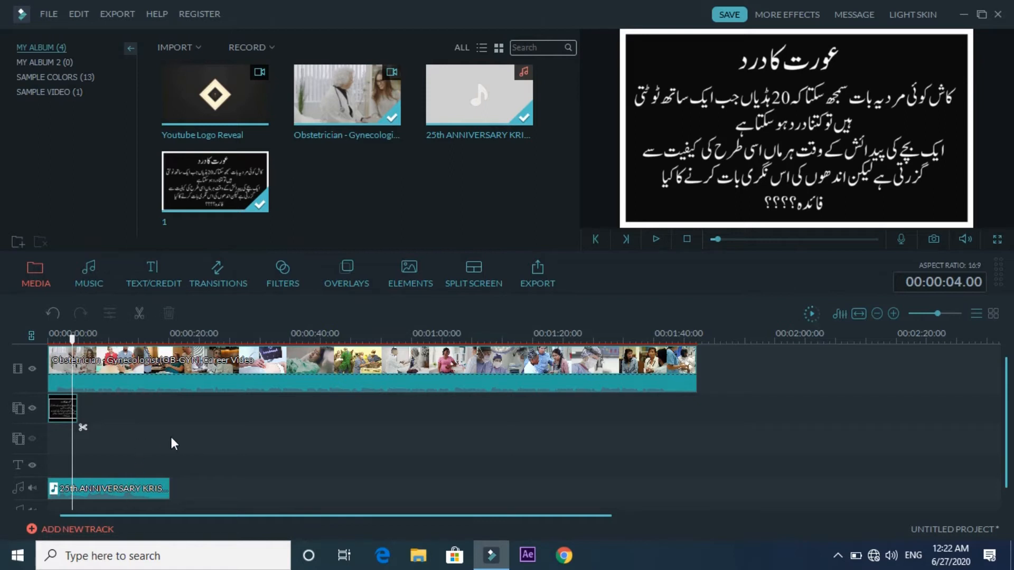
key(space)
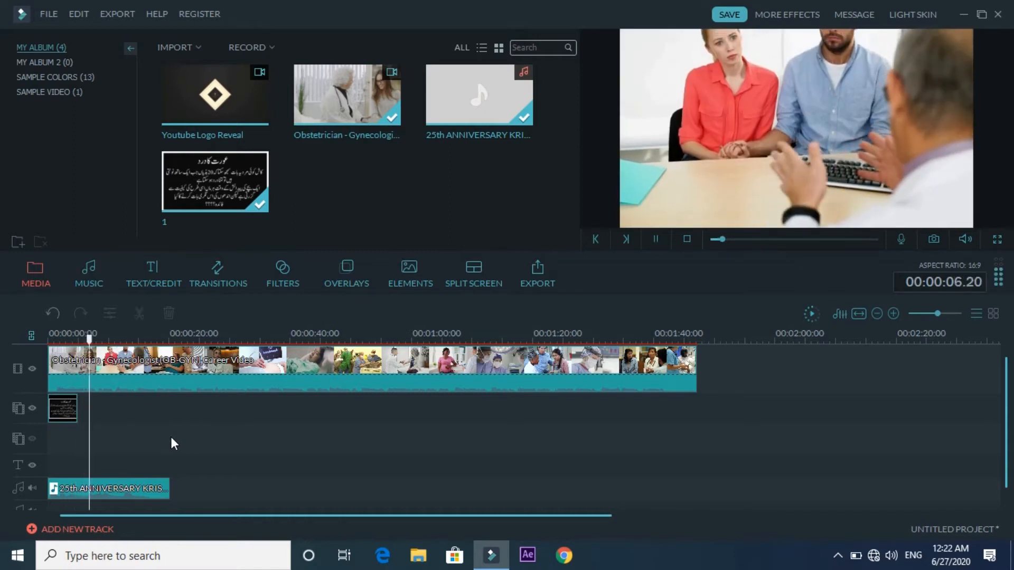
key(space)
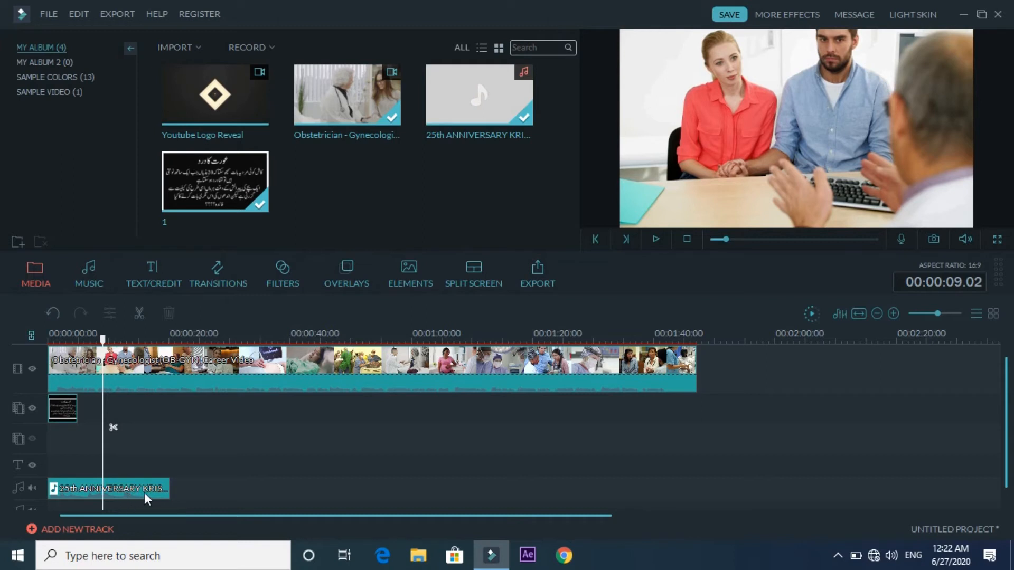
click(33, 489)
key(space)
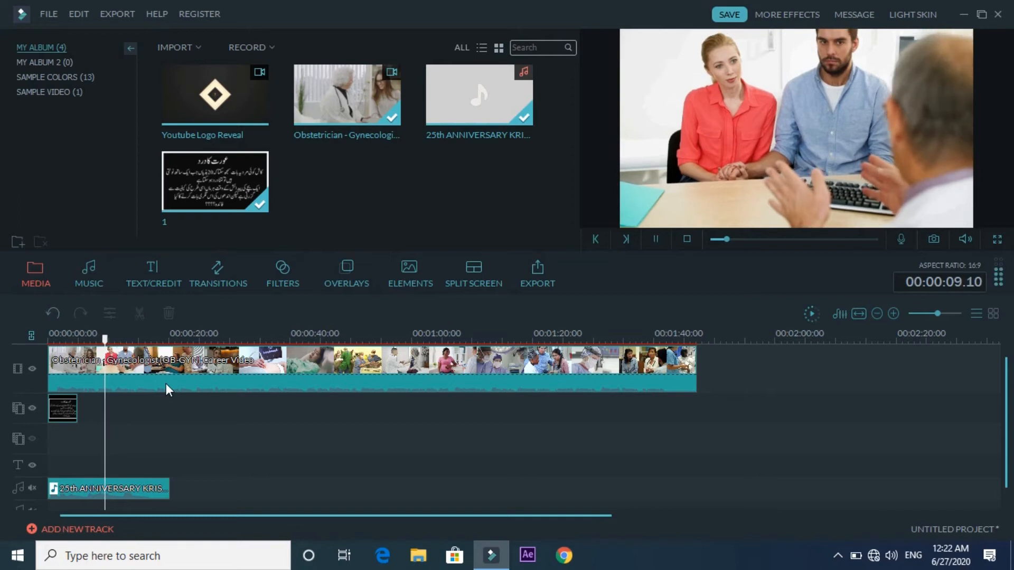
key(space)
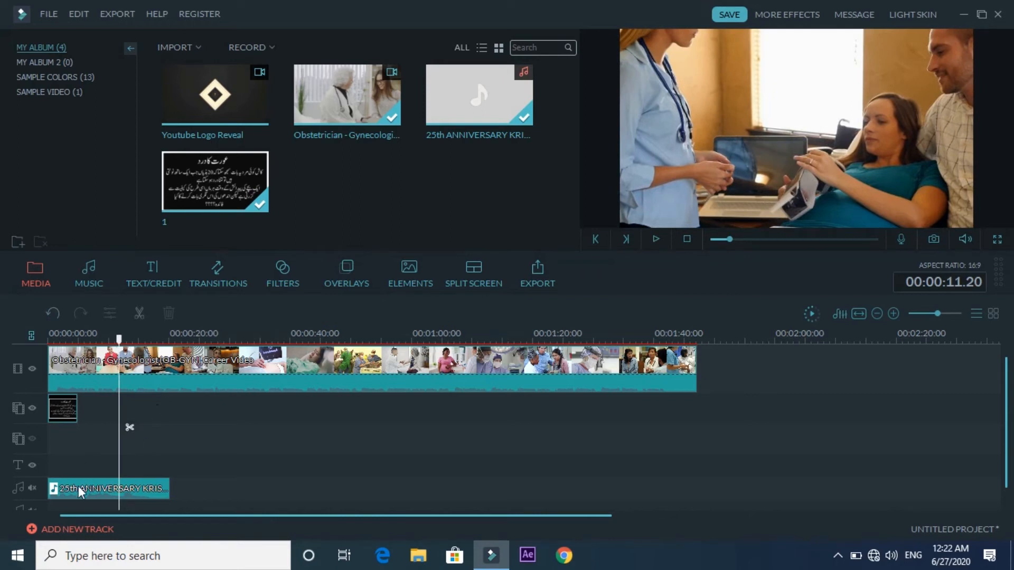
click(30, 489)
key(space)
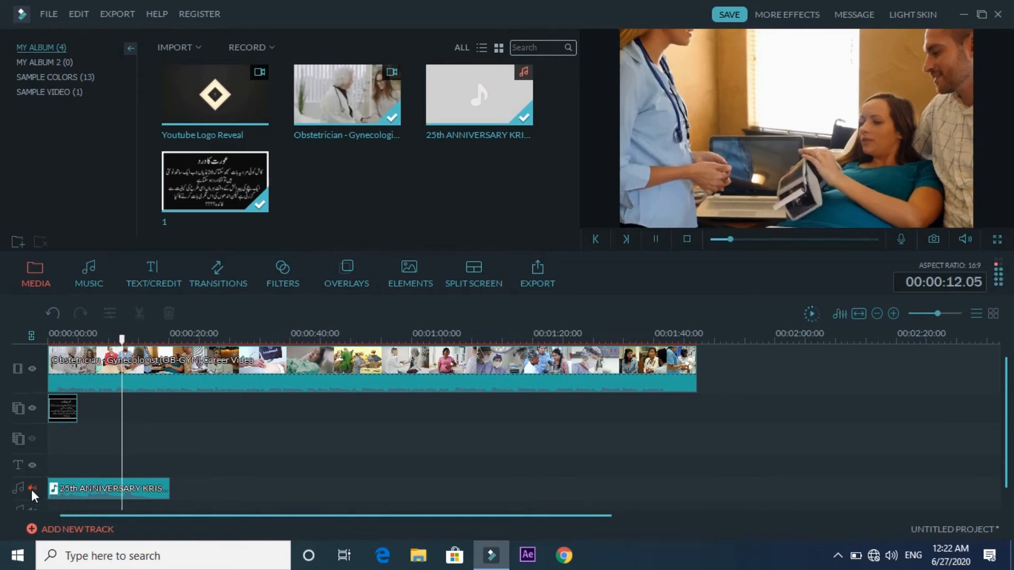
key(space)
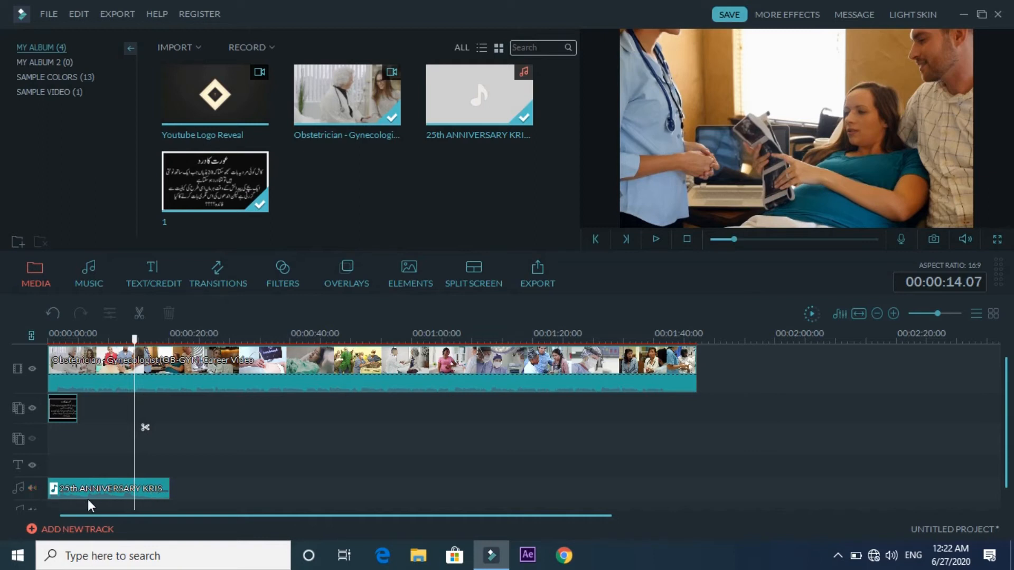
click(223, 367)
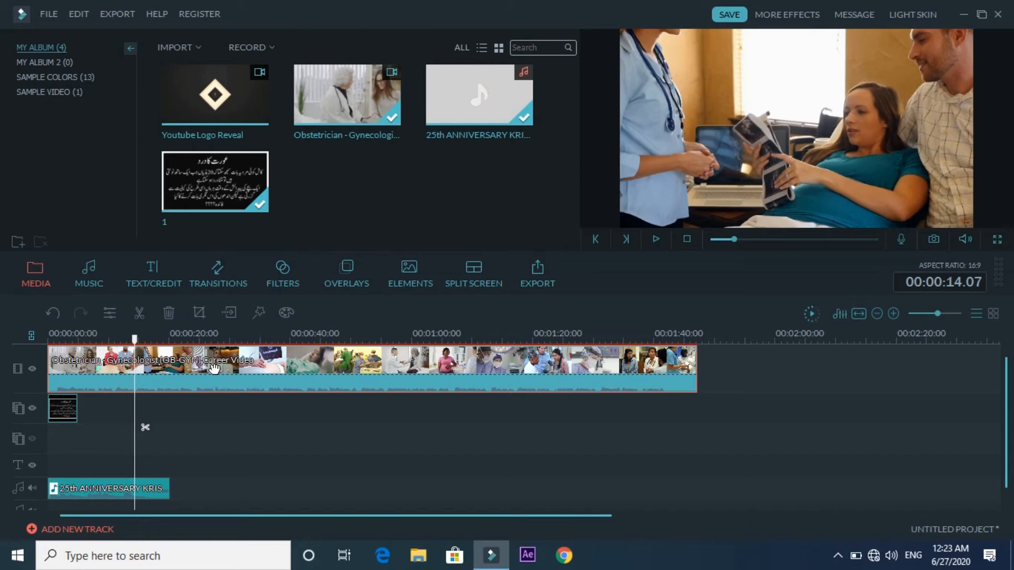
- Detach the OB-GYN clip's audio, delete the detached copy and return to the timeline start
double_click(199, 372)
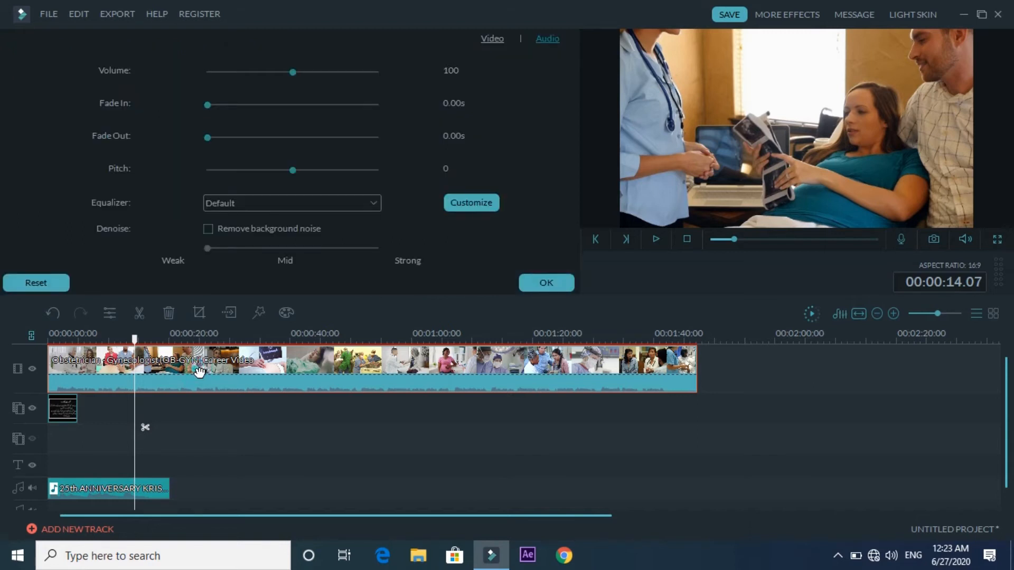
right_click(199, 371)
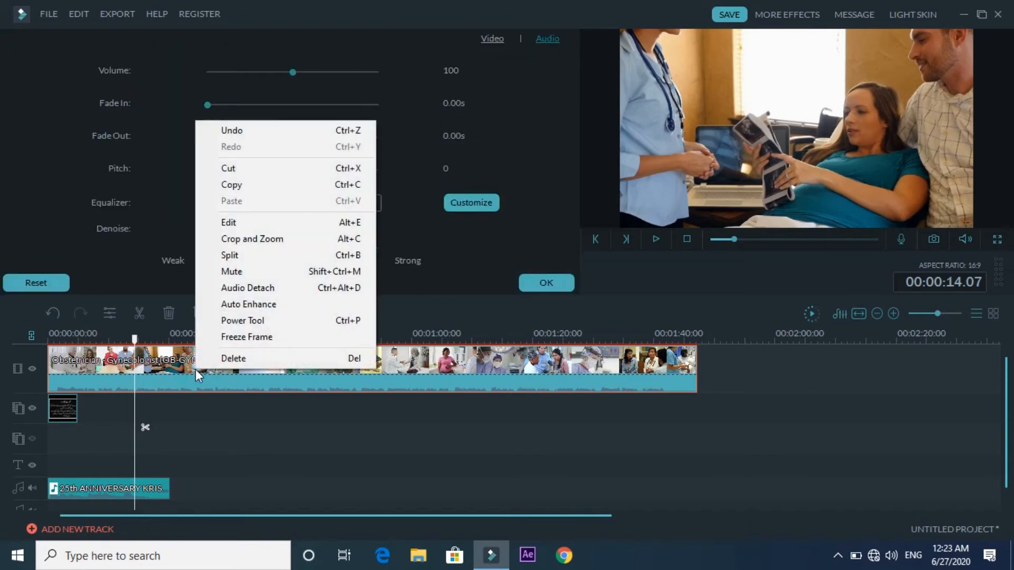
click(247, 292)
drag(227, 487, 921, 464)
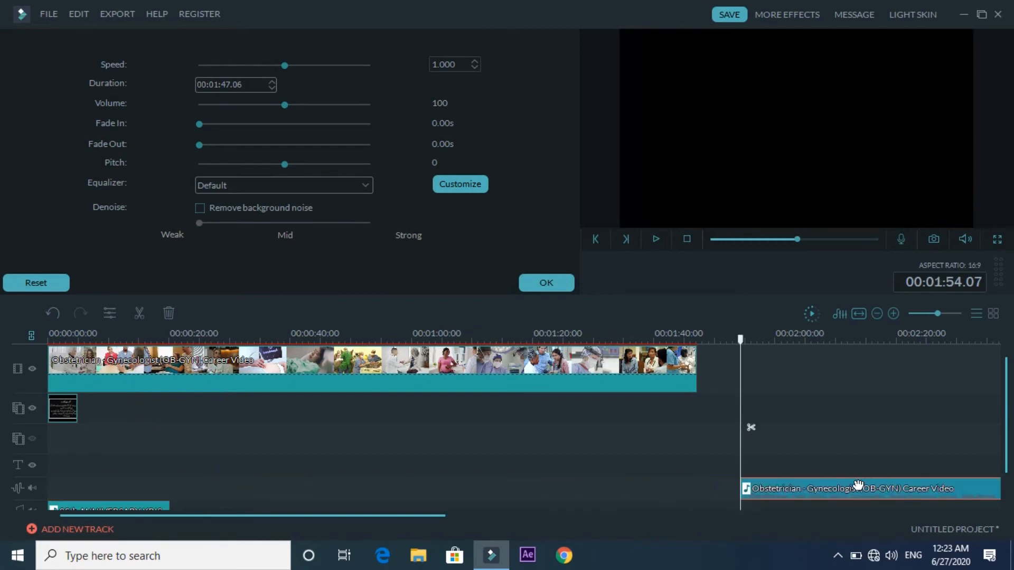
key(Delete)
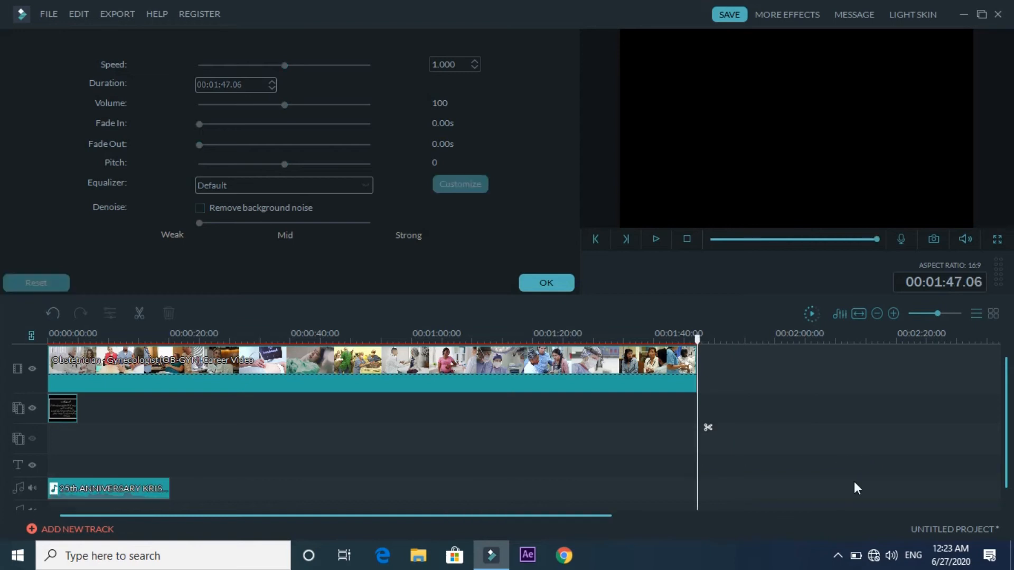
key(Home)
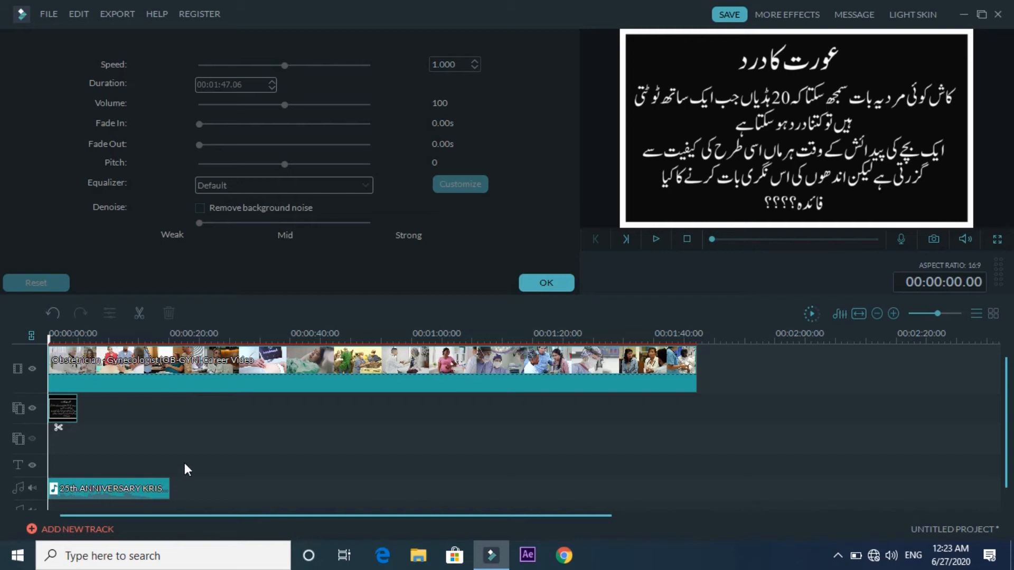
- Preview the project, then park the playhead at 00:00:19.24 where the music ends
key(space)
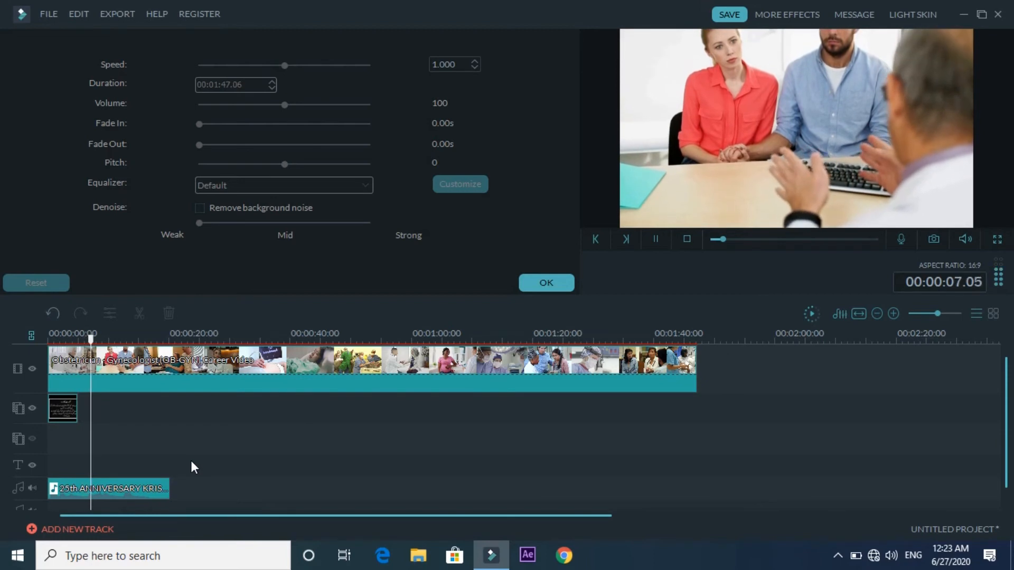
key(space)
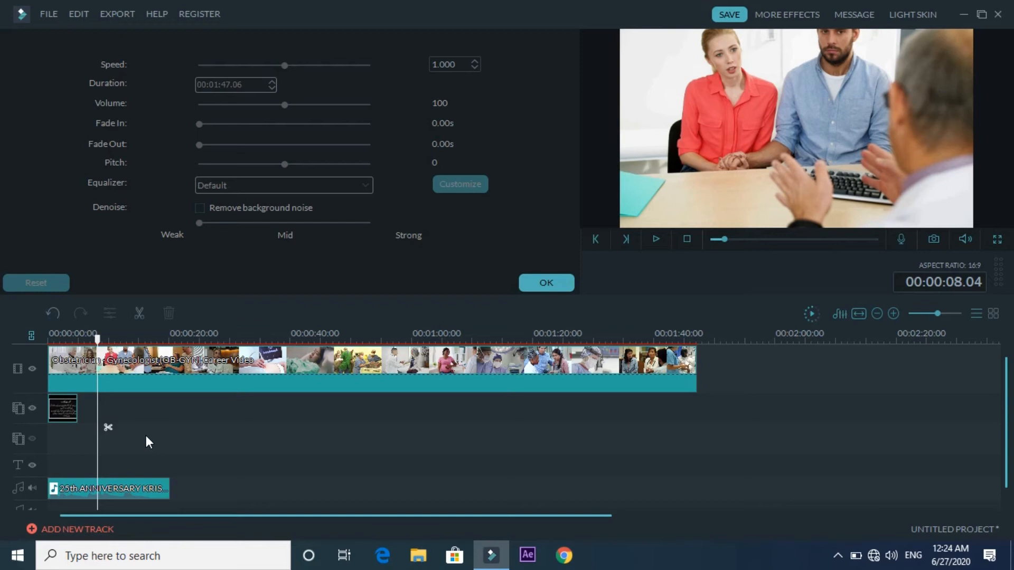
click(97, 339)
drag(101, 340, 77, 401)
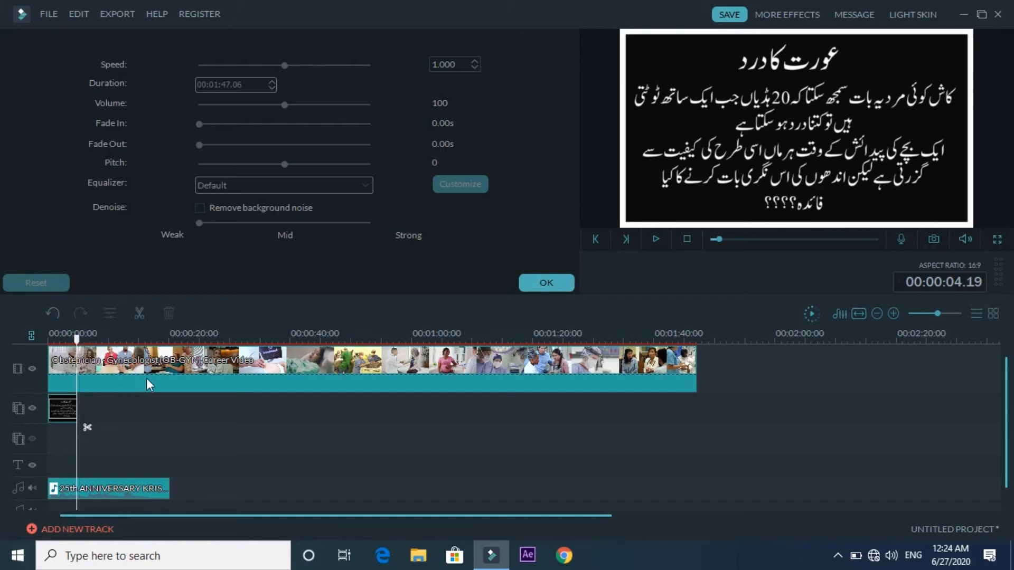
drag(77, 340, 177, 370)
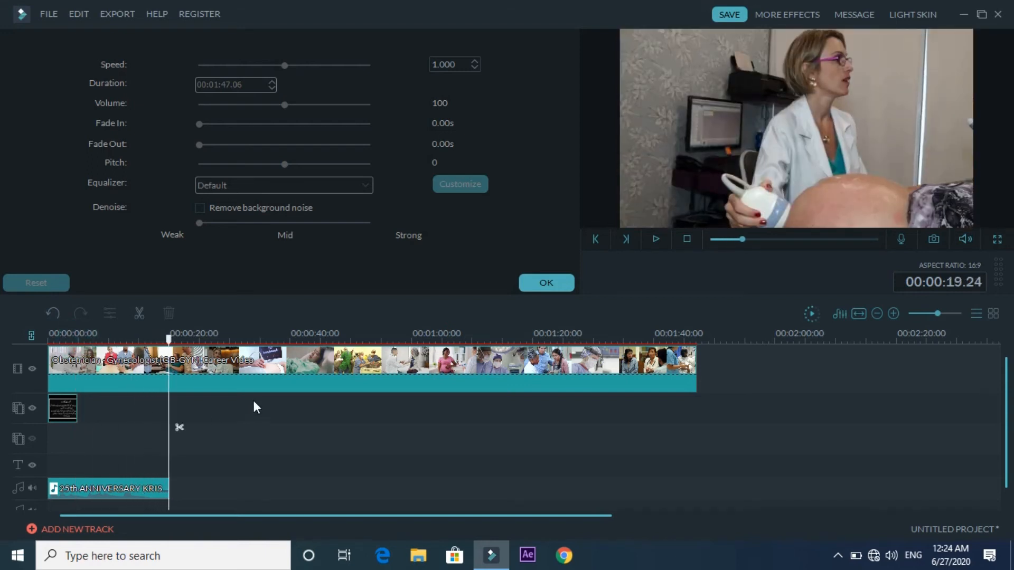
drag(169, 338, 644, 383)
drag(559, 389, 169, 428)
- Split the OB-GYN video at 00:00:19.24 and delete everything after the cut
click(182, 370)
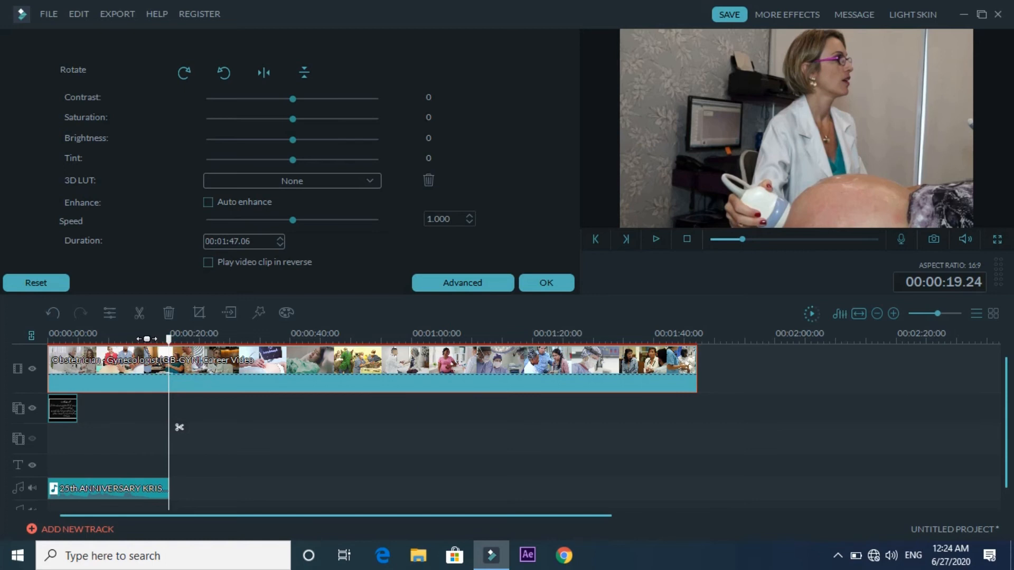
click(143, 319)
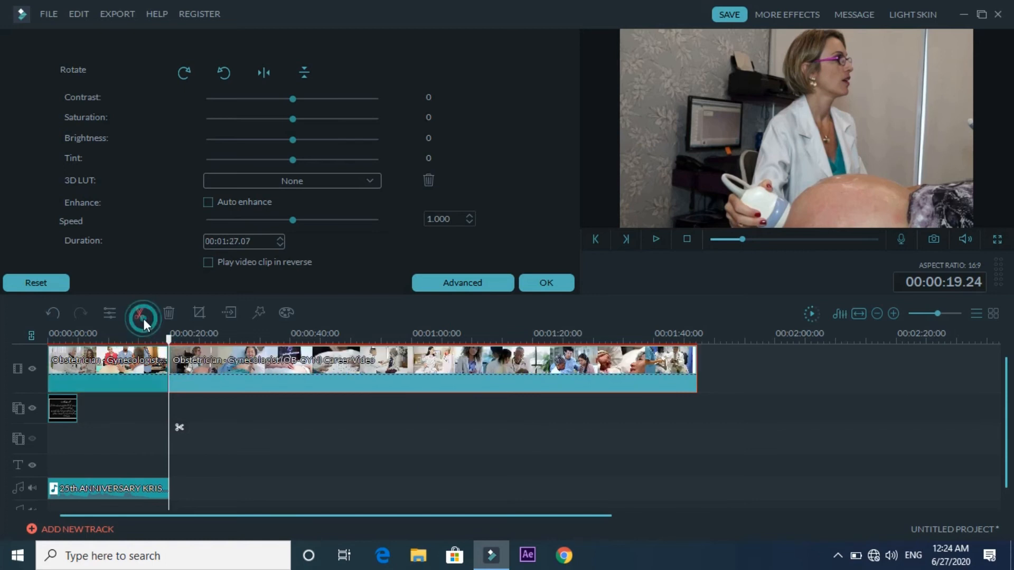
click(229, 365)
key(Delete)
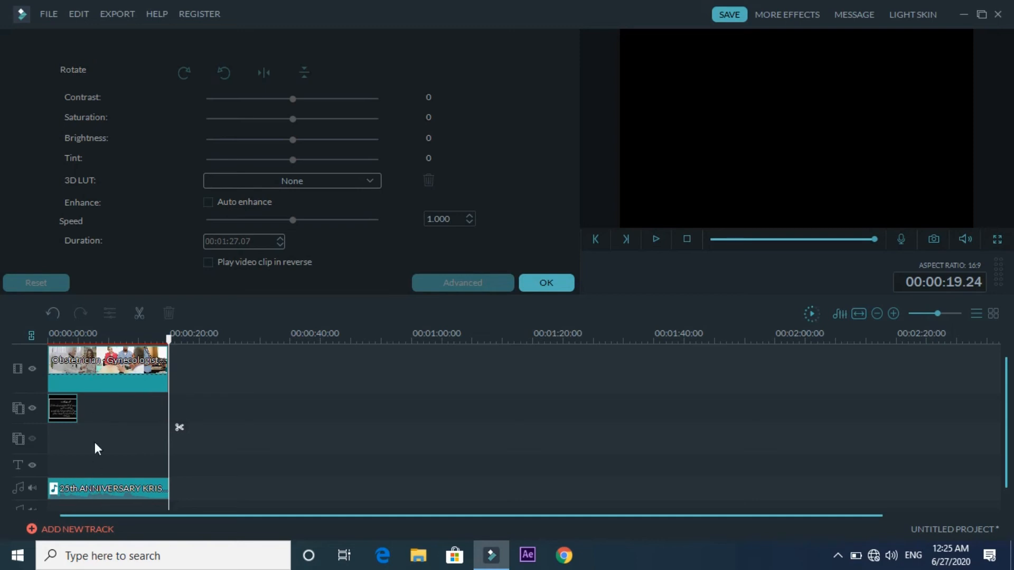
click(71, 417)
- Stretch the Urdu image clip to the trimmed video's end and preview the result
drag(78, 411, 170, 424)
key(space)
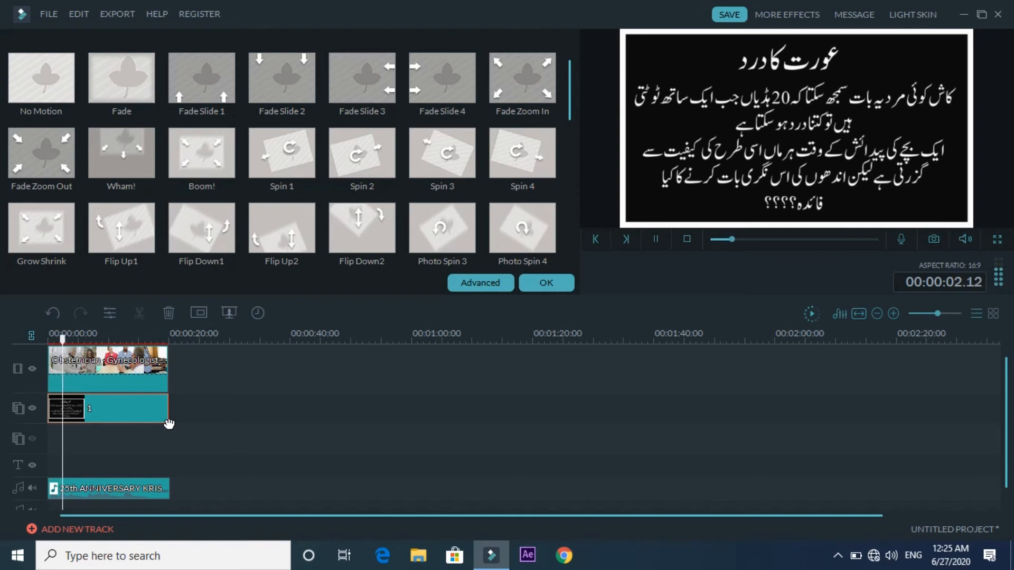
click(222, 425)
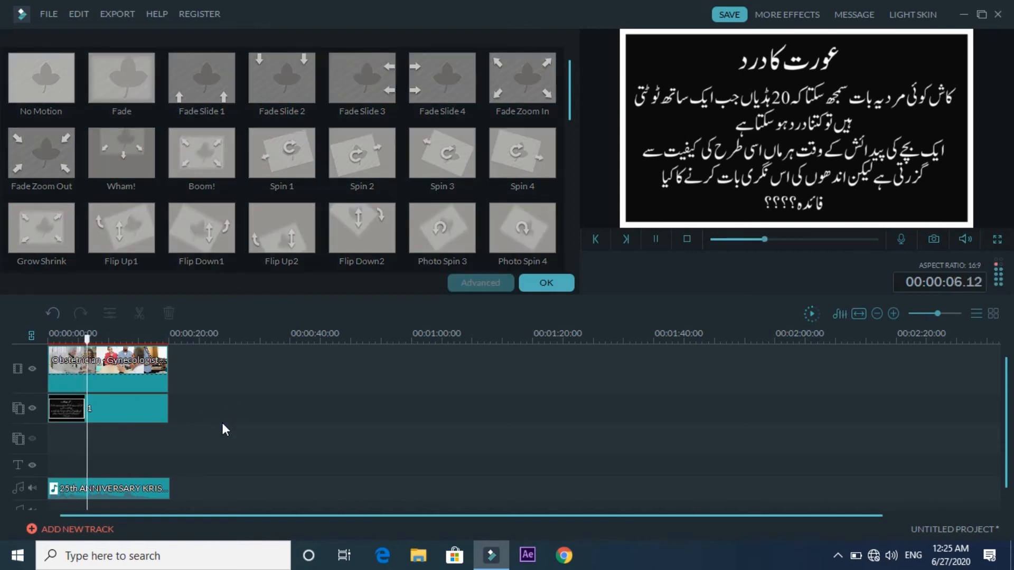
key(space)
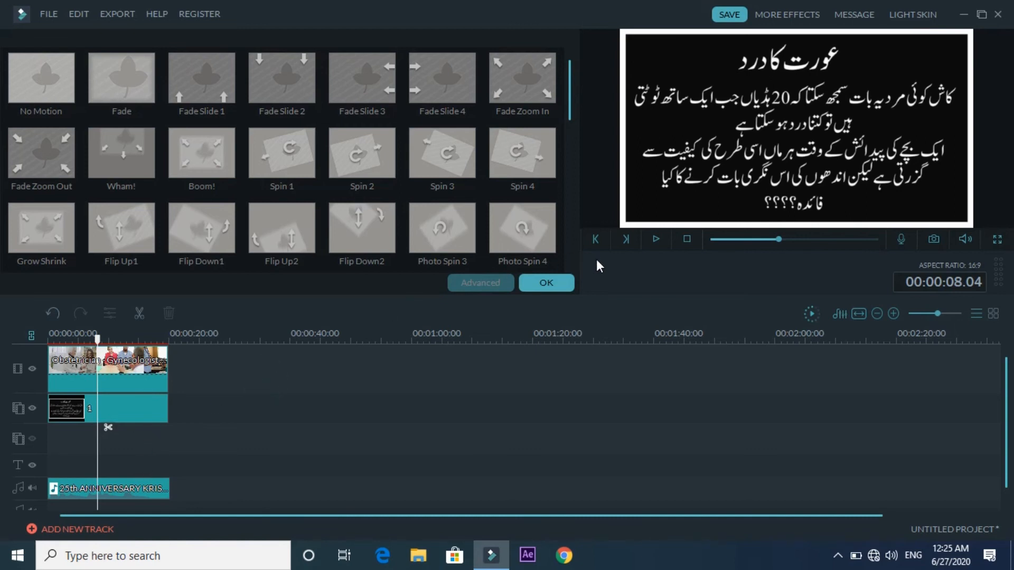
click(562, 281)
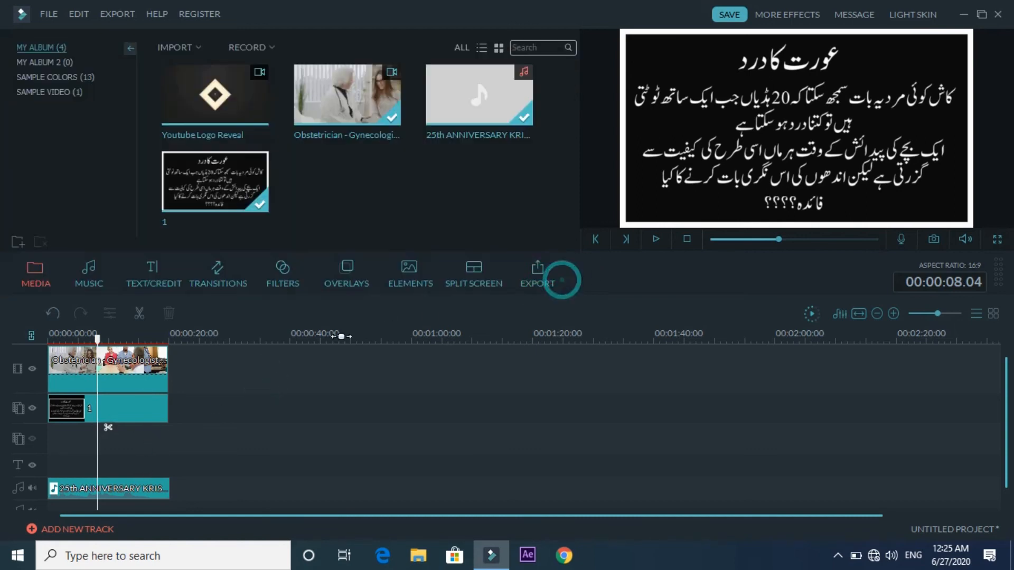
- Key out the Urdu image's black background with Chroma Key in the PIP Edit effects
double_click(134, 407)
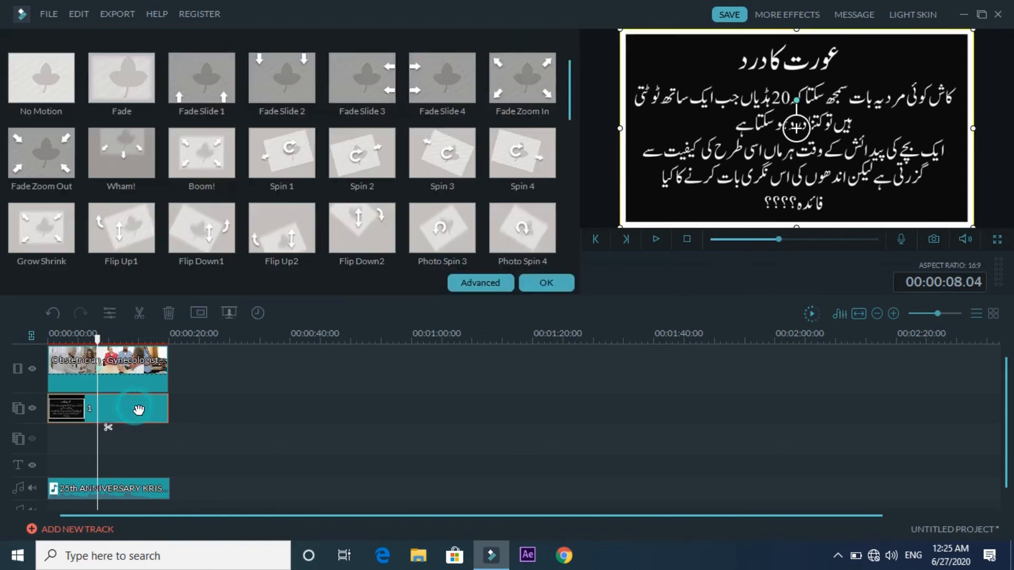
click(227, 318)
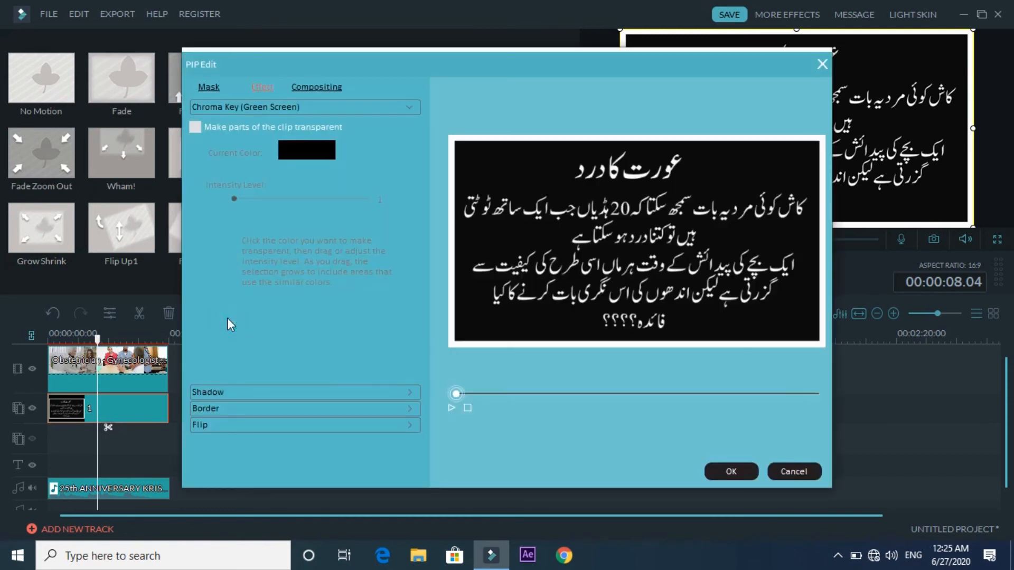
click(212, 125)
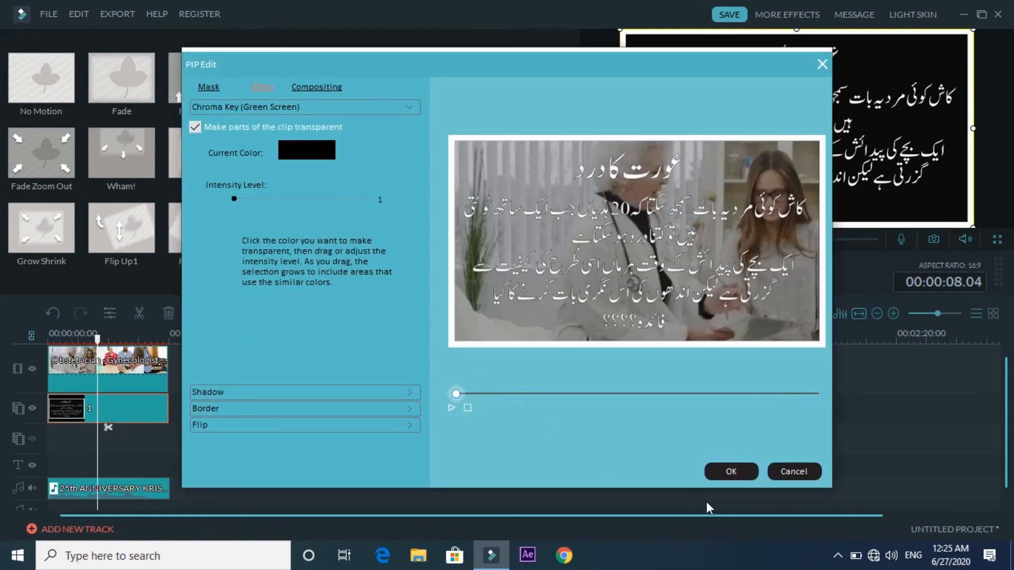
click(735, 474)
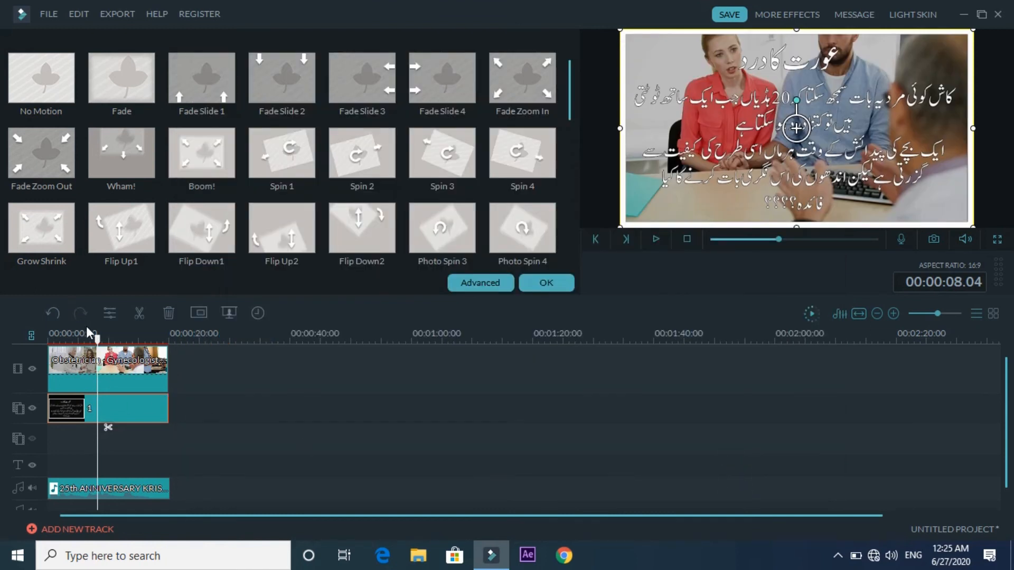
- Play the keyed Urdu text over the video from the start and confirm the motion panel
drag(97, 338, 51, 339)
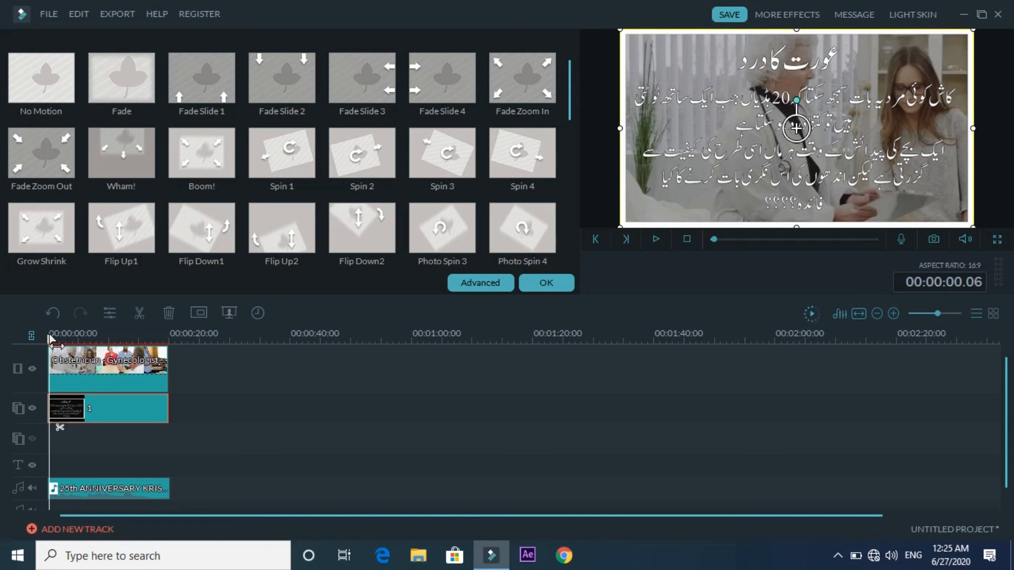
key(space)
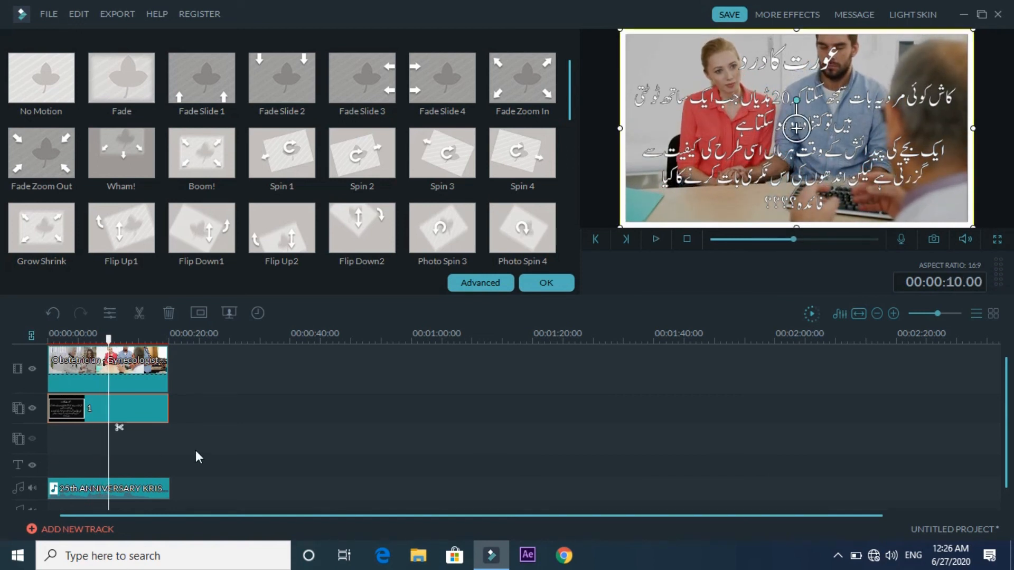
click(544, 286)
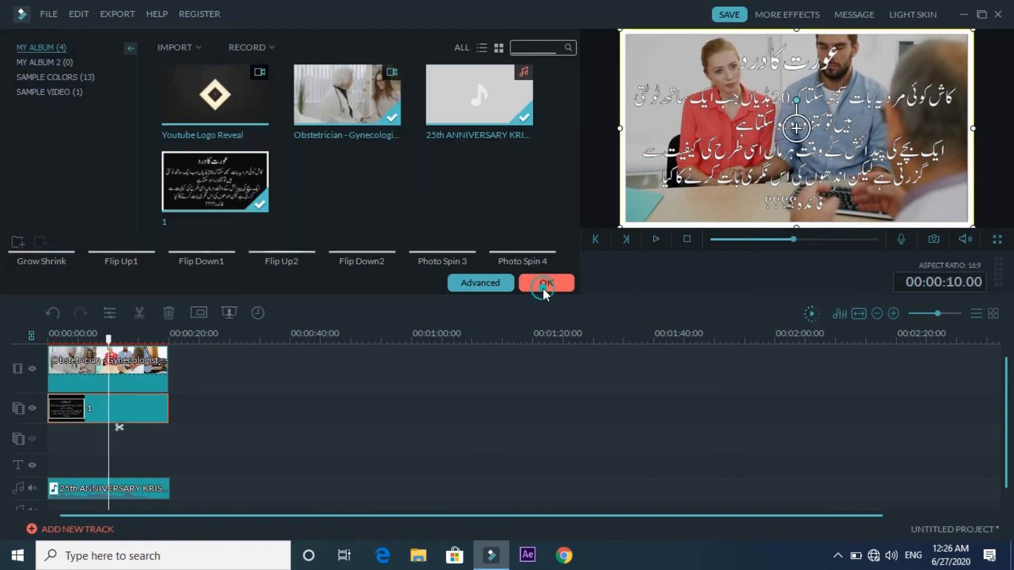